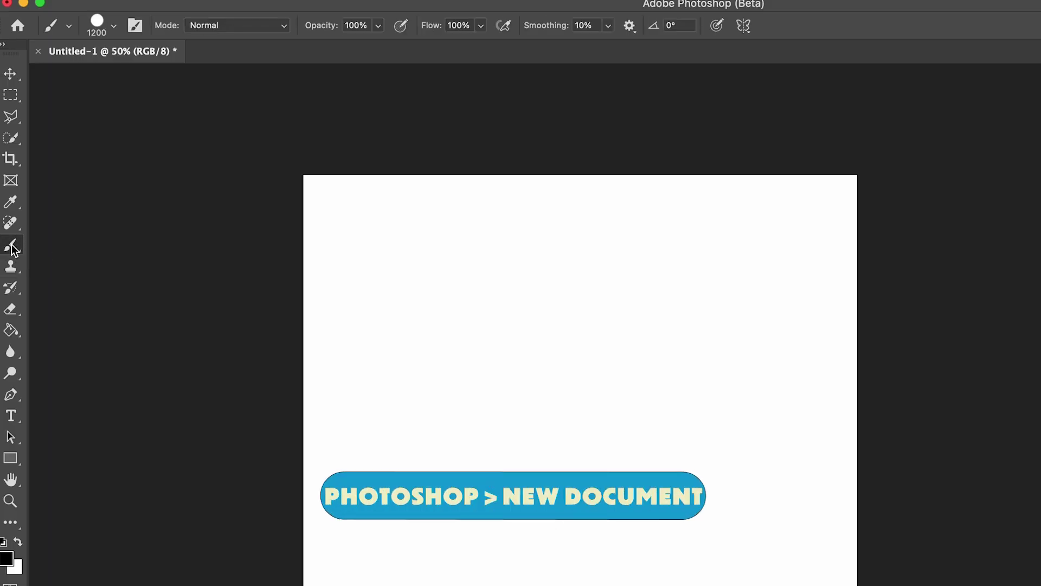
Choose the Soft Round brush from the General Brushes presets
{"action": "left_click", "coordinate": [112, 29]}
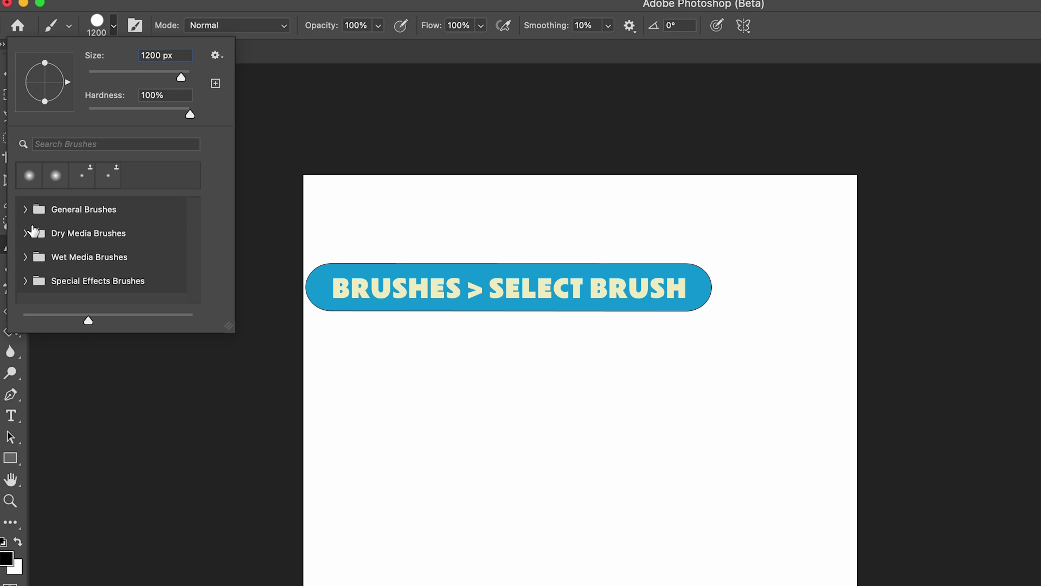
{"action": "left_click", "coordinate": [24, 209]}
{"action": "left_click", "coordinate": [43, 231]}
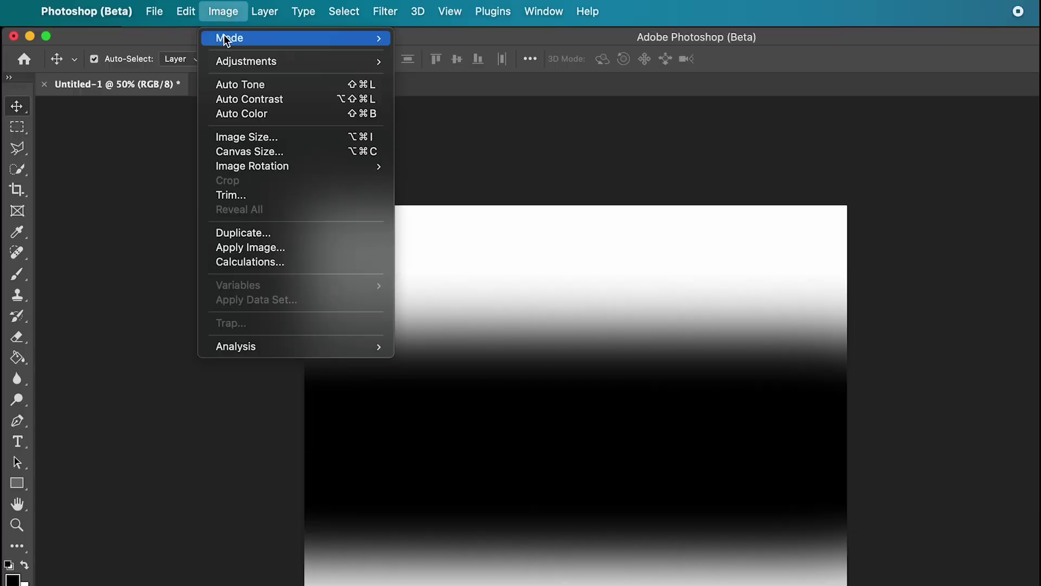
Convert the image to Grayscale, then to Bitmap, and begin saving it as a new file
{"action": "mouse_move", "coordinate": [229, 38]}
{"action": "left_click", "coordinate": [429, 53]}
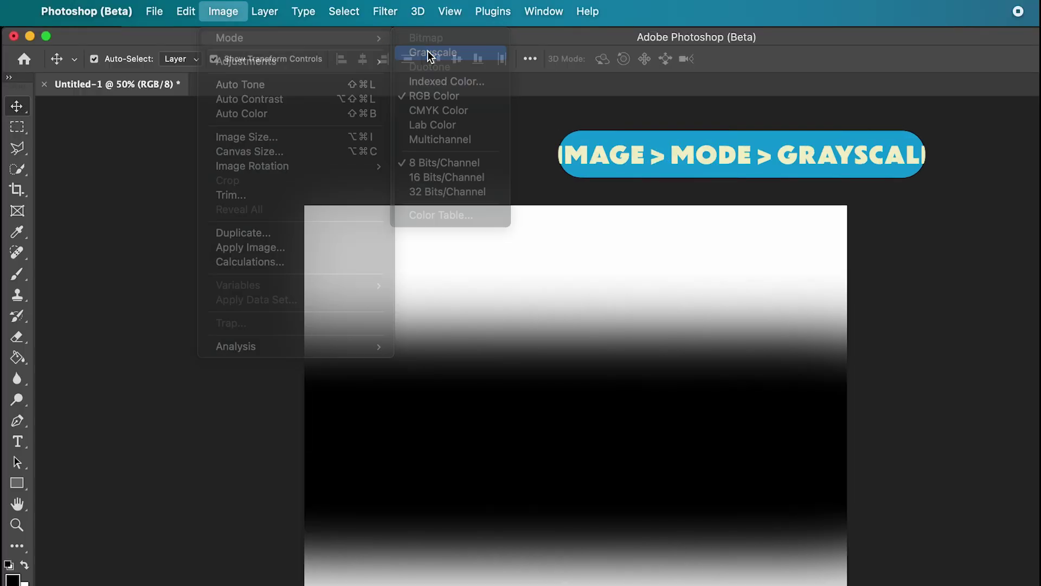
{"action": "left_click", "coordinate": [224, 11]}
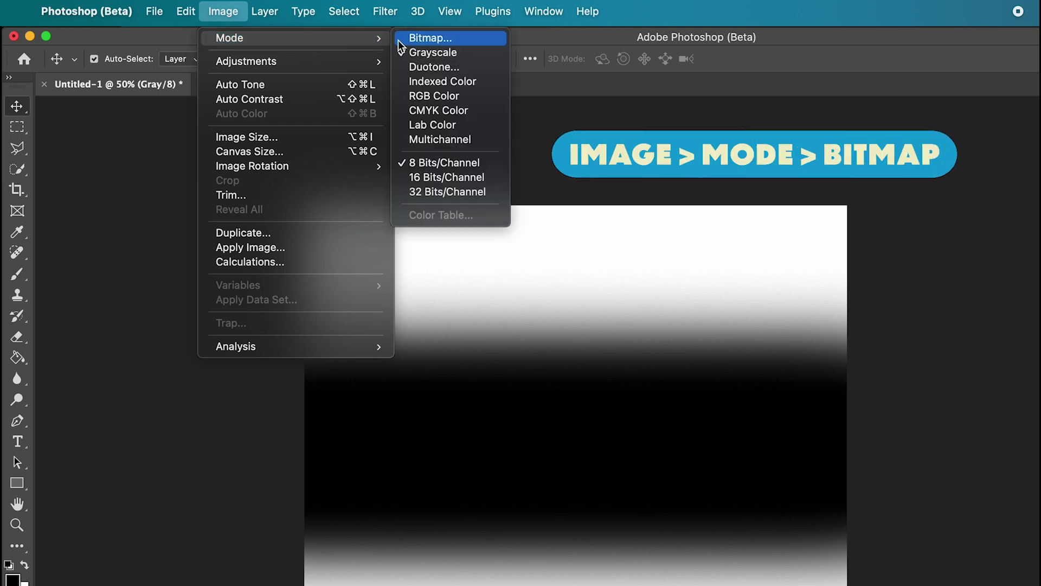
{"action": "left_click", "coordinate": [429, 38]}
{"action": "key", "text": "Return"}
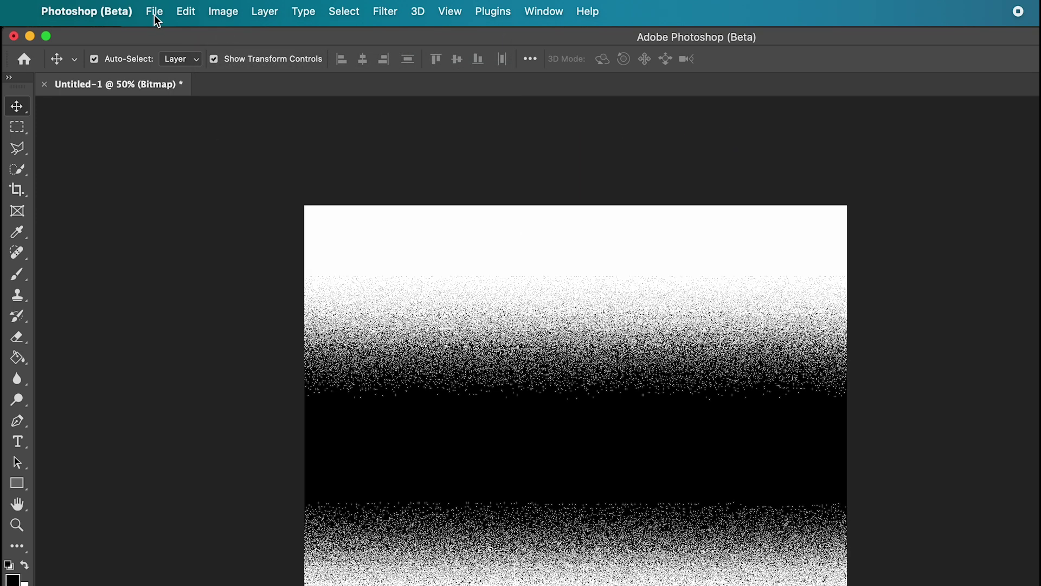
{"action": "left_click", "coordinate": [154, 12]}
{"action": "left_click", "coordinate": [176, 191]}
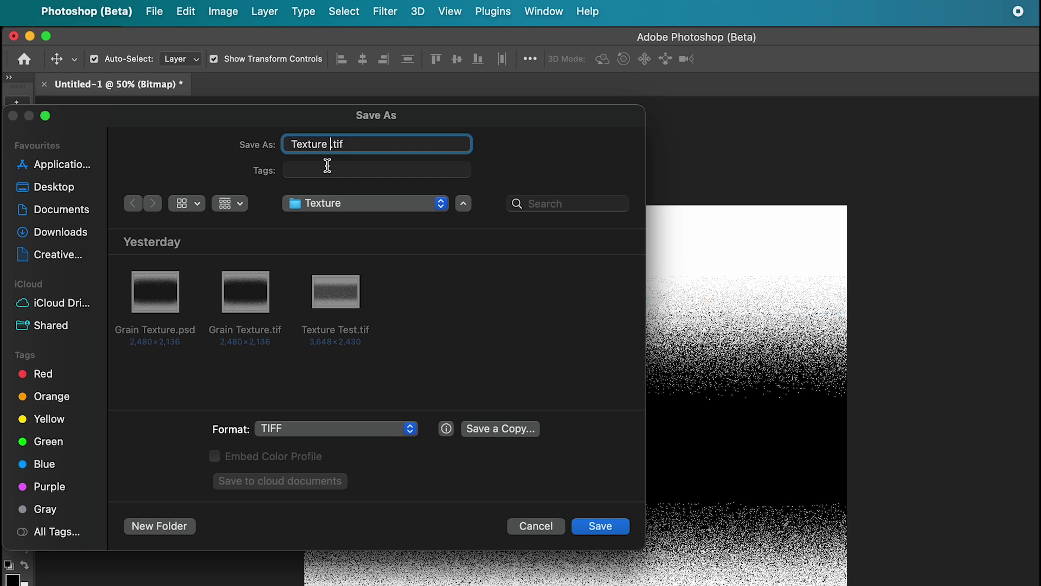
Save the grain as 'Texture 1.tif', then paste it into the poster, accepting colour conversion
{"action": "left_click", "coordinate": [601, 526]}
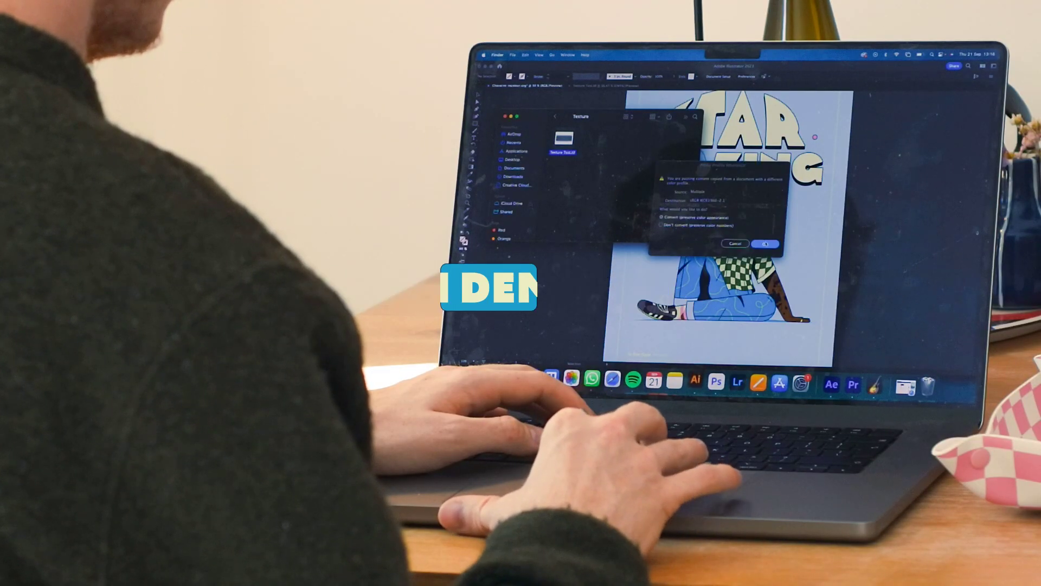
{"action": "left_click", "coordinate": [764, 243]}
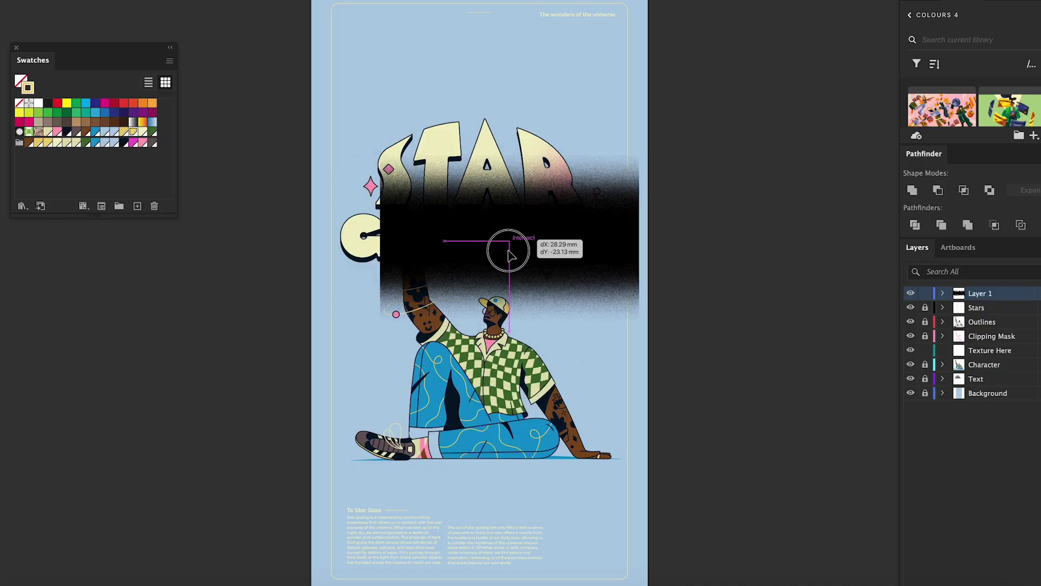
Move the grain over the title and try palette swatches, ending on warm yellow
{"action": "left_click_drag", "start_coordinate": [482, 246], "coordinate": [499, 259]}
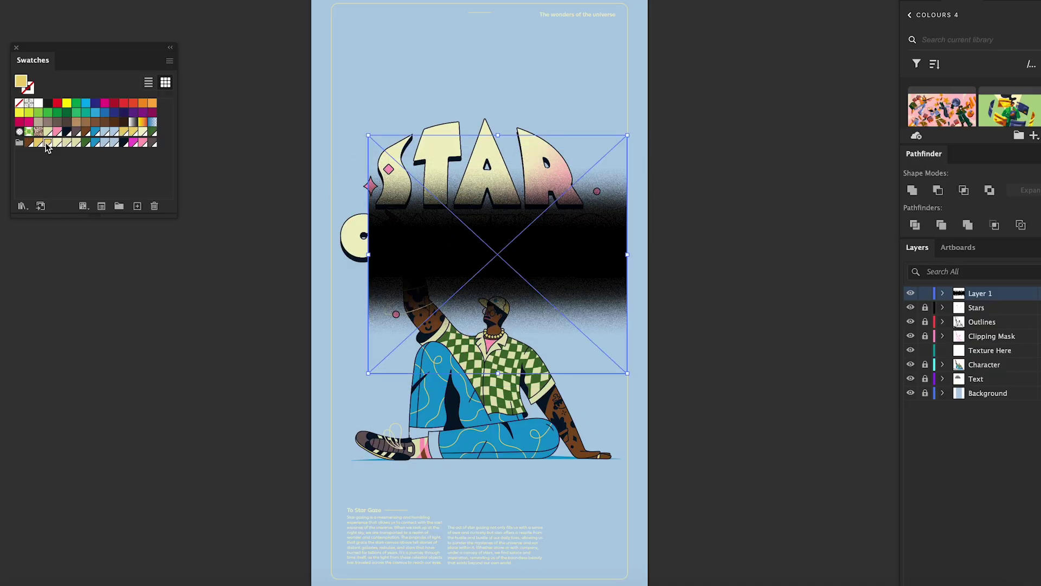
{"action": "left_click", "coordinate": [75, 123]}
{"action": "left_click", "coordinate": [108, 147]}
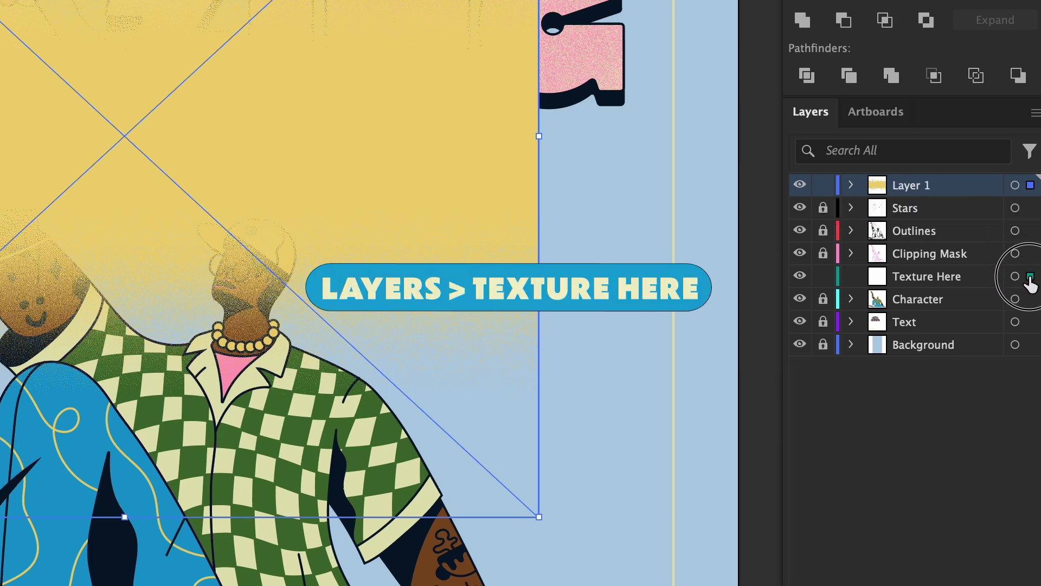
Move the texture into the Texture Here layer and delete the empty Layer 1
{"action": "left_click_drag", "start_coordinate": [1030, 282], "coordinate": [1031, 278]}
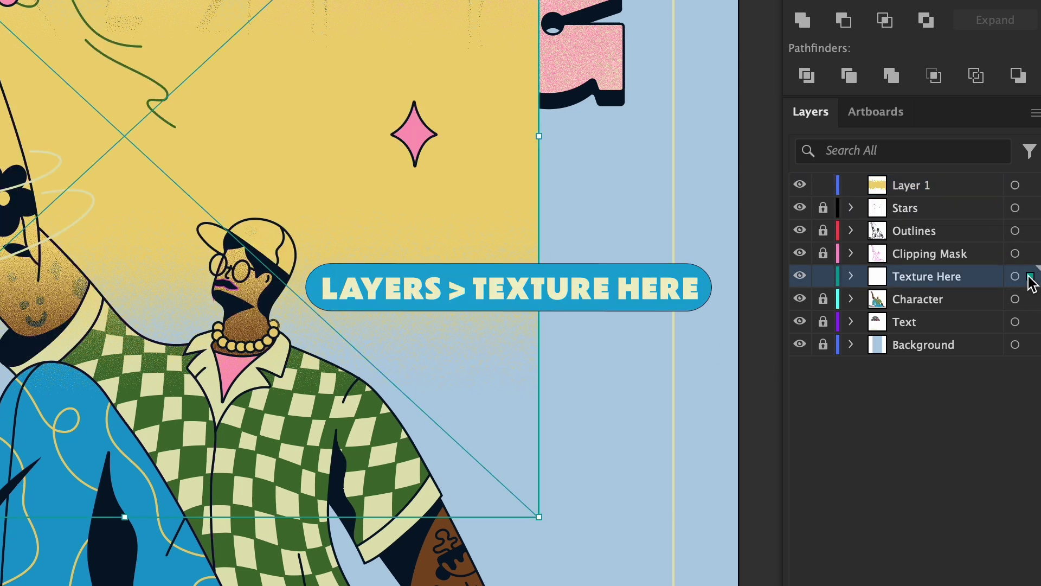
{"action": "left_click", "coordinate": [942, 186]}
{"action": "key", "text": "Delete"}
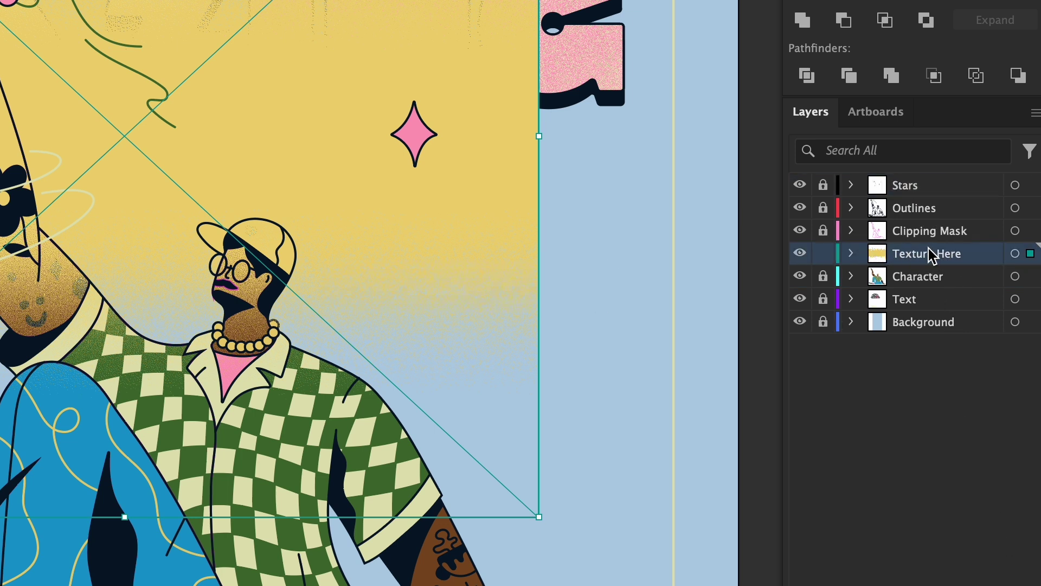
Check the Outlines layer's visibility, then stack Clipping Mask above Outlines
{"action": "left_click", "coordinate": [801, 207]}
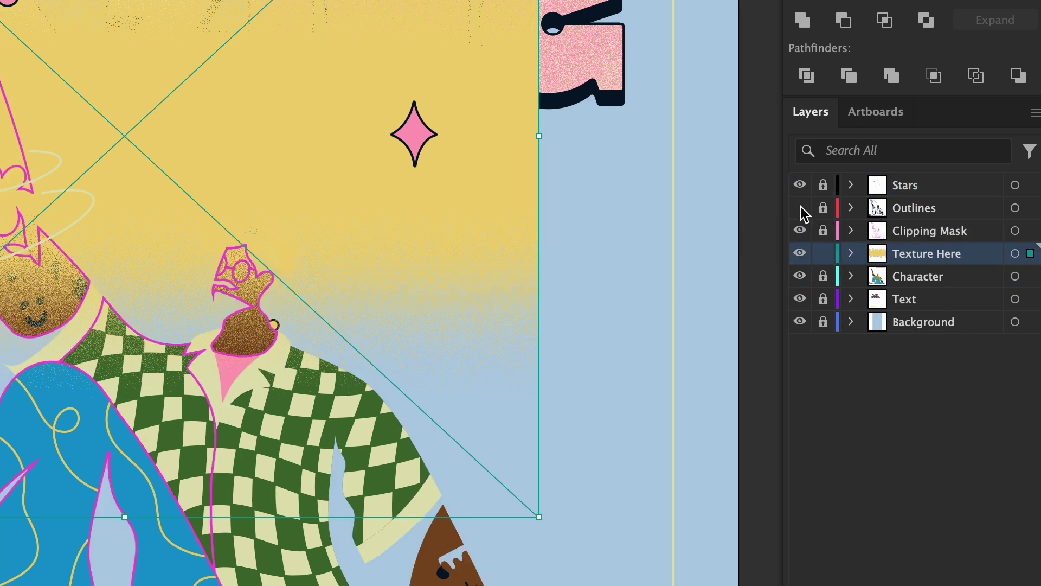
{"action": "left_click", "coordinate": [801, 209]}
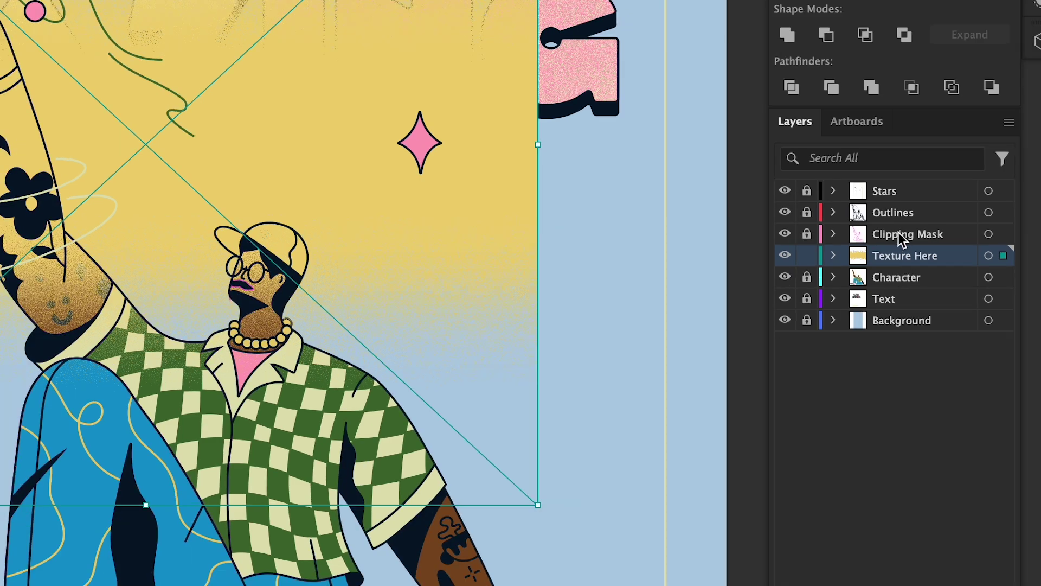
{"action": "left_click_drag", "start_coordinate": [899, 232], "coordinate": [898, 204]}
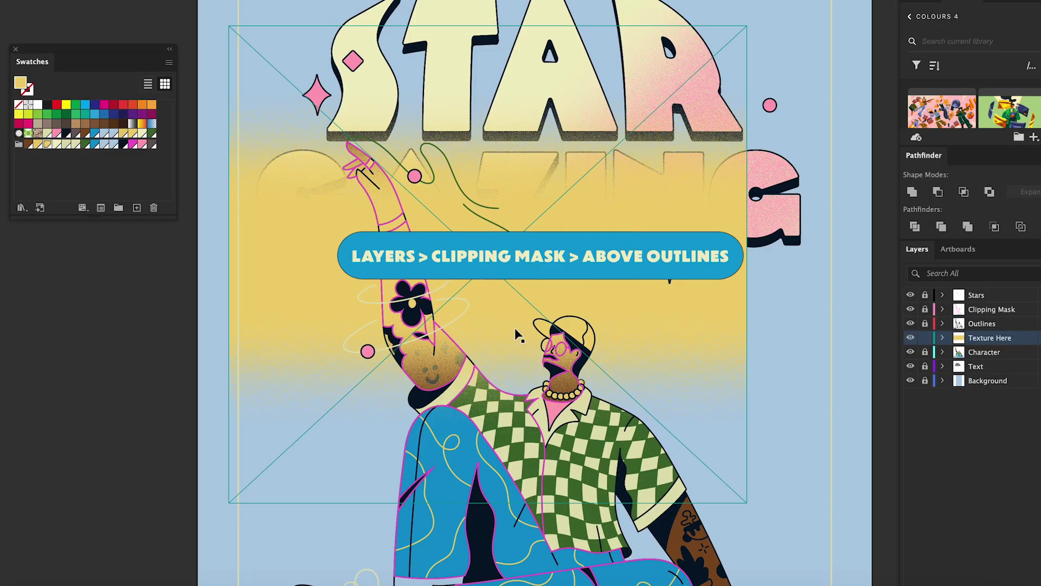
Move the texture over the character and clip it inside the clothing shape
{"action": "left_click_drag", "start_coordinate": [515, 328], "coordinate": [491, 348]}
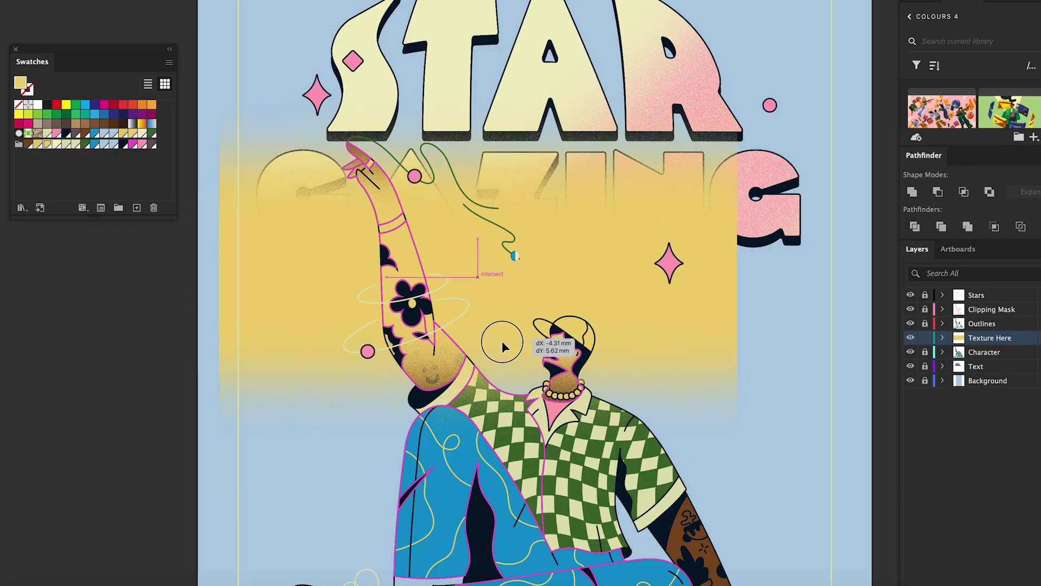
{"action": "left_click", "coordinate": [1008, 310], "text": "shift"}
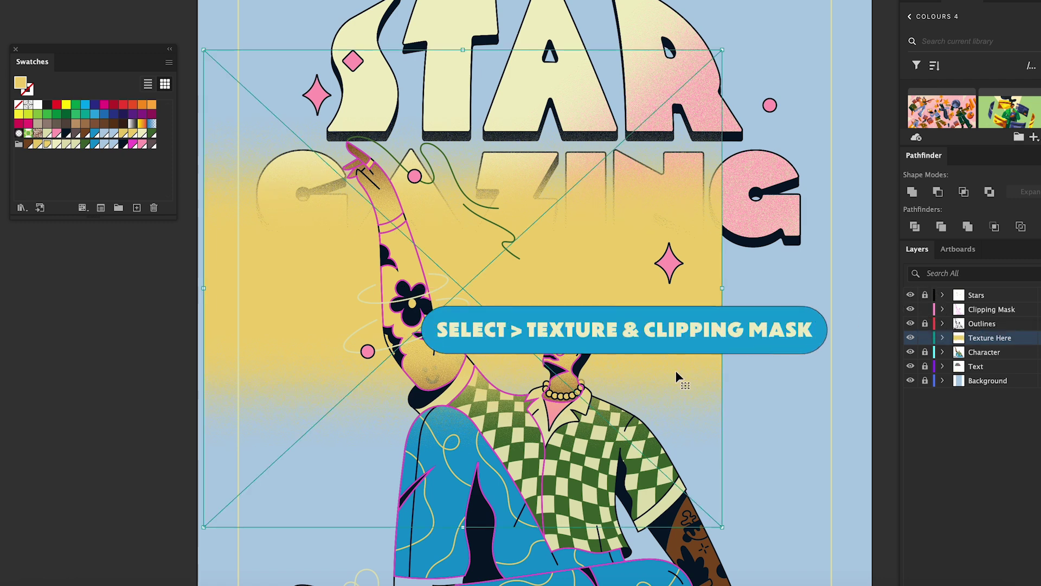
{"action": "left_click", "coordinate": [501, 394]}
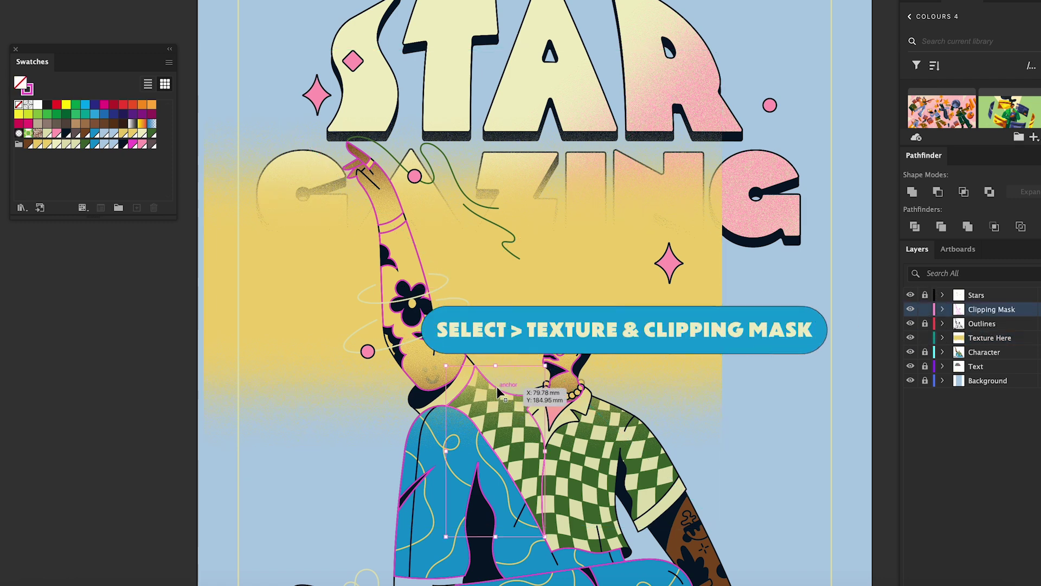
{"action": "left_click", "coordinate": [498, 386], "text": "shift"}
{"action": "right_click", "coordinate": [581, 267]}
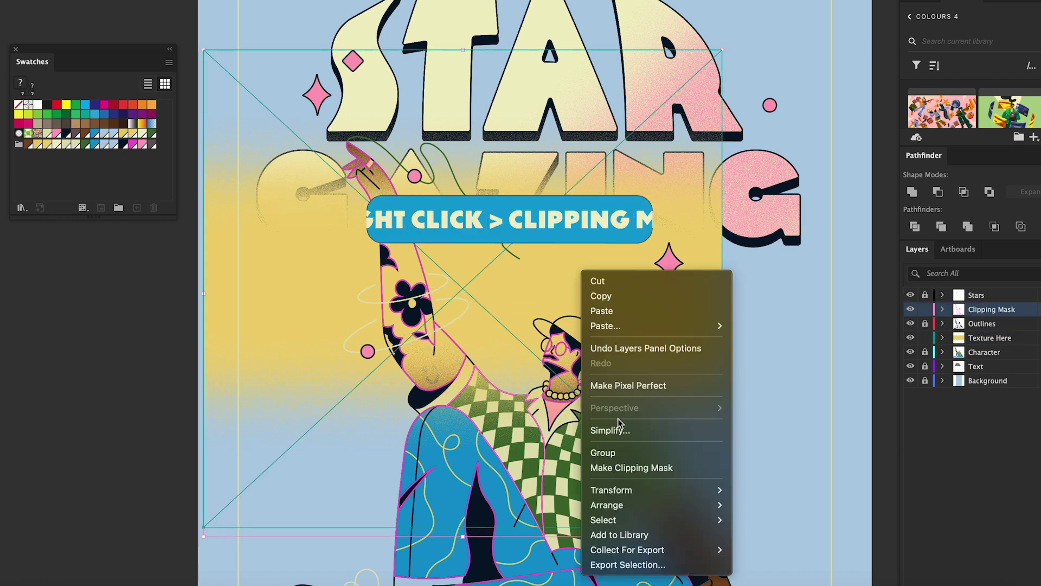
{"action": "left_click", "coordinate": [631, 468]}
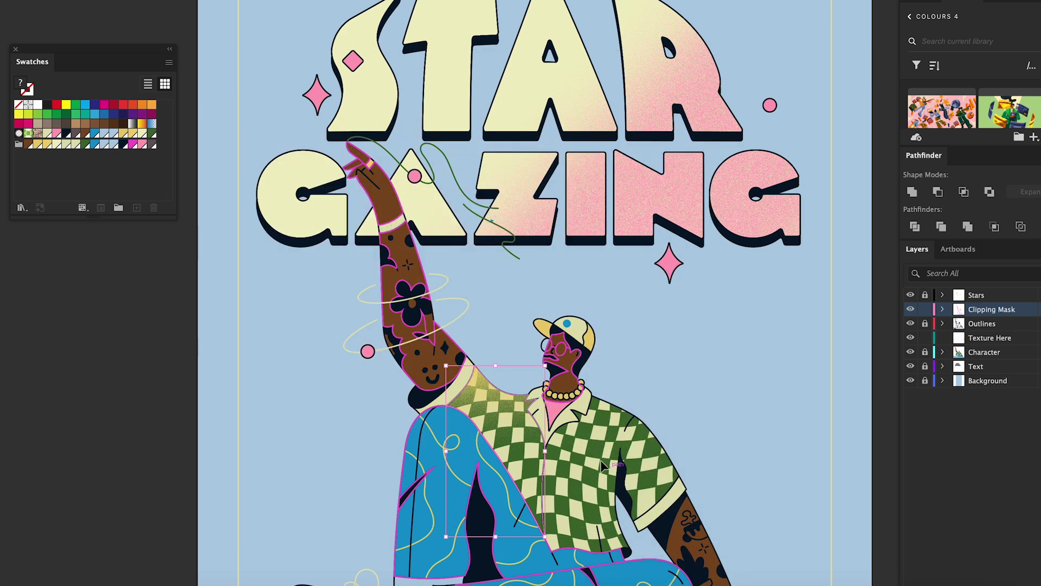
Move the clipped texture, rotate it about 27 degrees, and shift it within the clothing mask
{"action": "left_click_drag", "start_coordinate": [495, 390], "coordinate": [489, 398]}
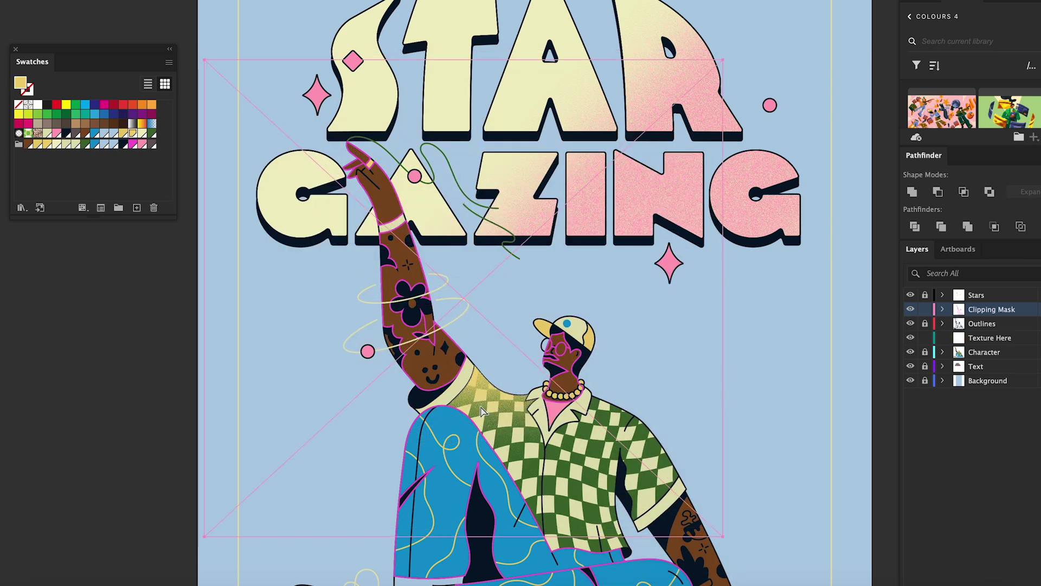
{"action": "left_click_drag", "start_coordinate": [728, 61], "coordinate": [551, 55]}
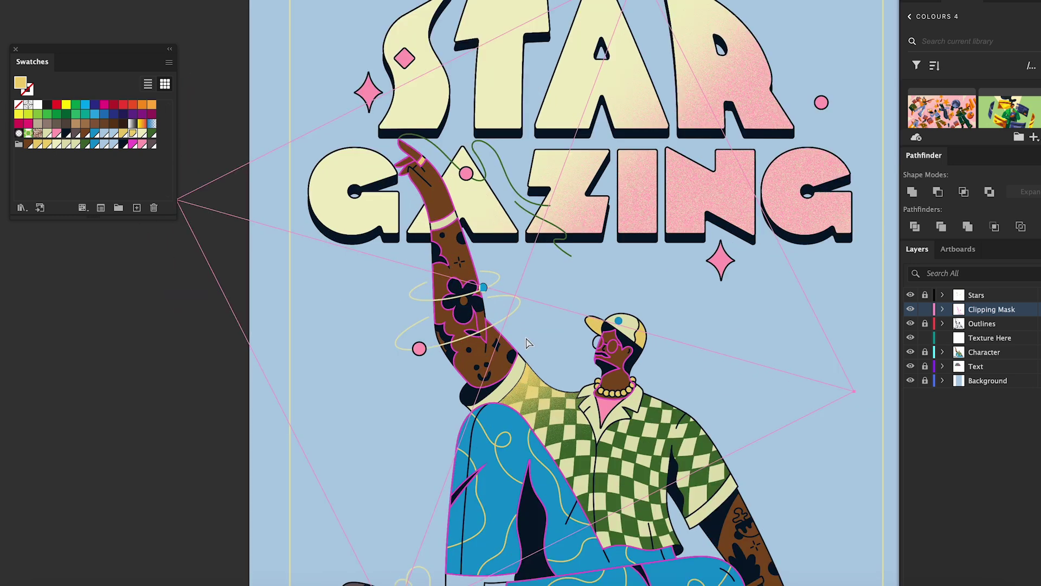
{"action": "scroll", "coordinate": [527, 344], "scroll_direction": "up", "scroll_amount": 5}
{"action": "mouse_move", "coordinate": [488, 402]}
{"action": "left_mouse_down"}
{"action": "mouse_move", "coordinate": [477, 406]}
{"action": "mouse_move", "coordinate": [477, 384]}
{"action": "left_mouse_up"}
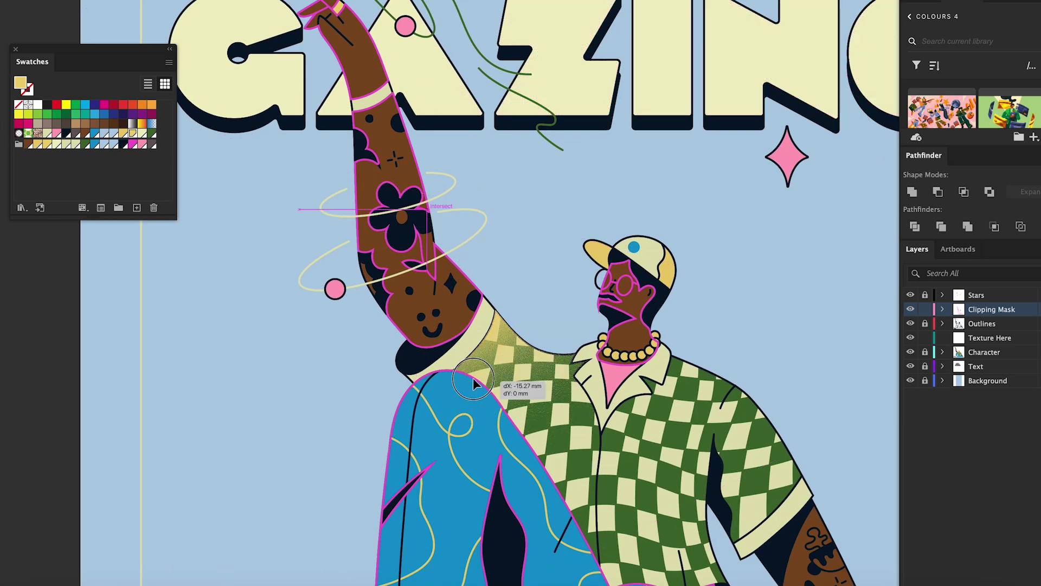
{"action": "scroll", "coordinate": [491, 387], "scroll_direction": "down", "scroll_amount": 5}
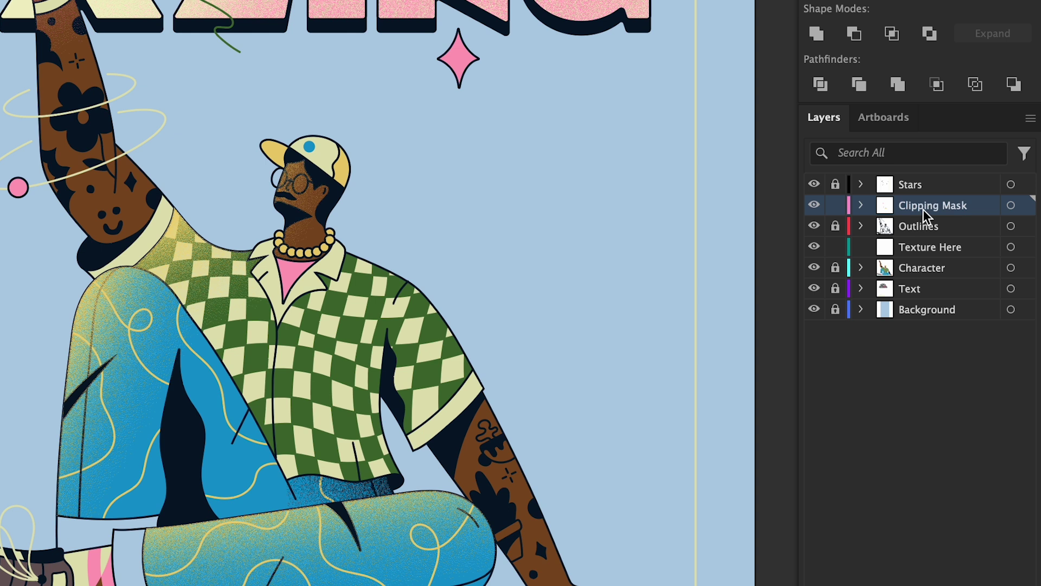
Place Clipping Mask below Outlines, check the Outlines visibility, and fit the artboard in view
{"action": "left_click", "coordinate": [960, 205]}
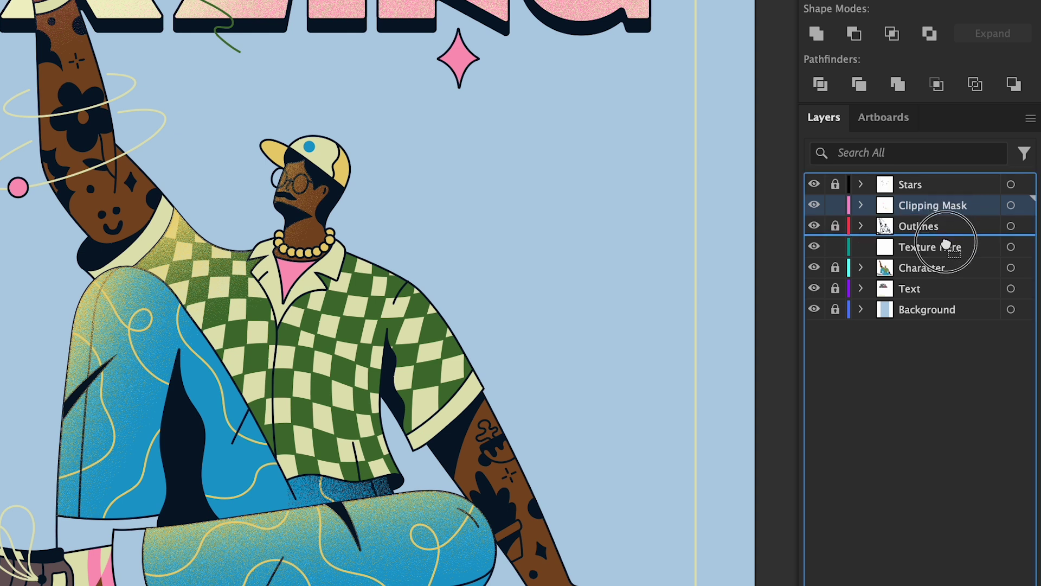
{"action": "left_click_drag", "start_coordinate": [946, 241], "coordinate": [948, 246]}
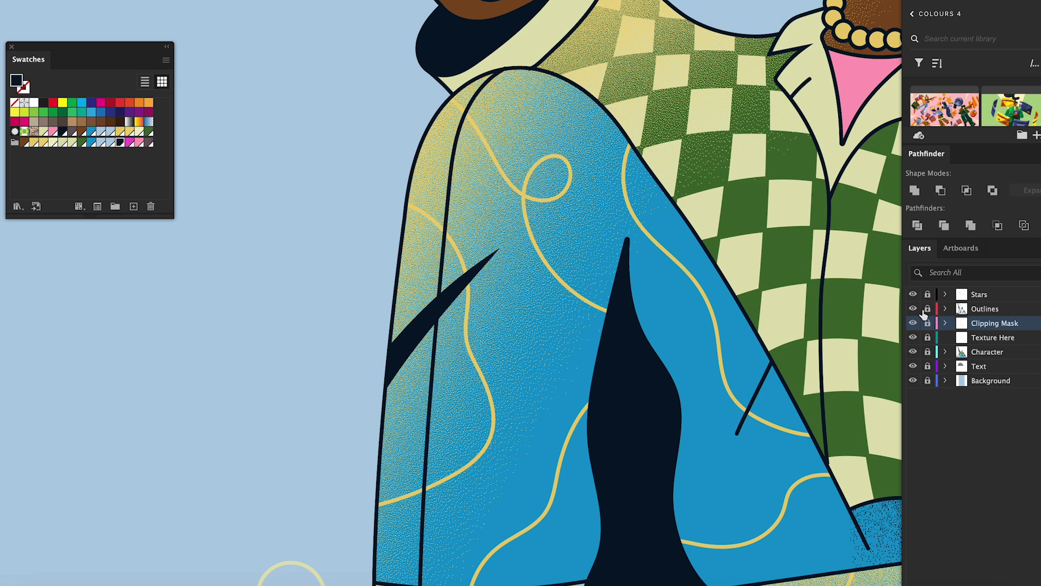
{"action": "left_click", "coordinate": [914, 308]}
{"action": "left_click", "coordinate": [913, 308]}
{"action": "key", "text": "ctrl+0"}
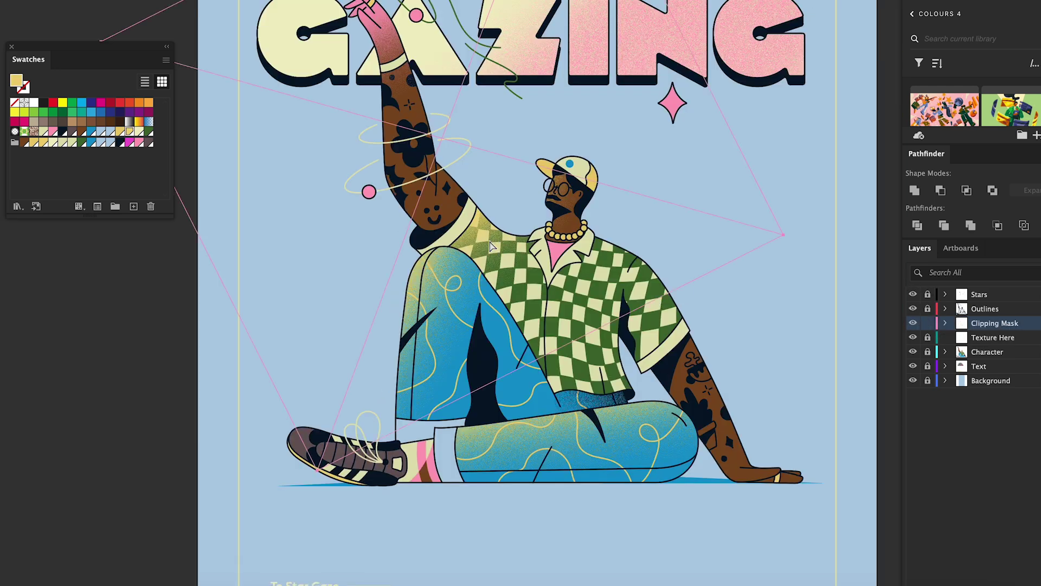